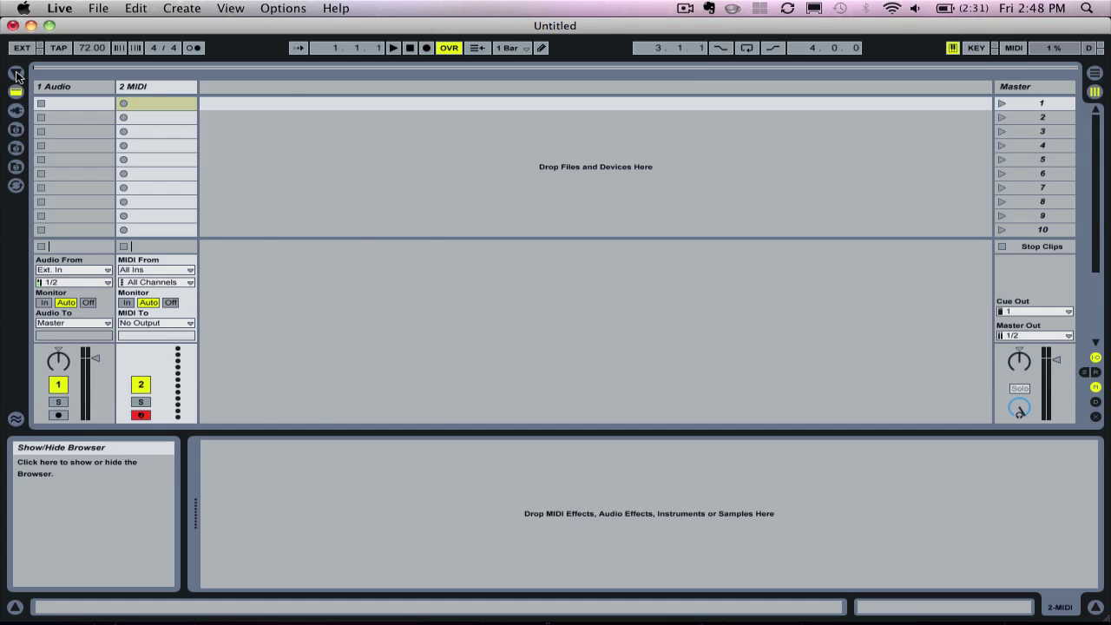
Step: Show the device browser and expand Instruments > Instrument Rack > Piano and Keys > Acoustic Pianos
{"action": "left_click", "coordinate": [16, 75]}
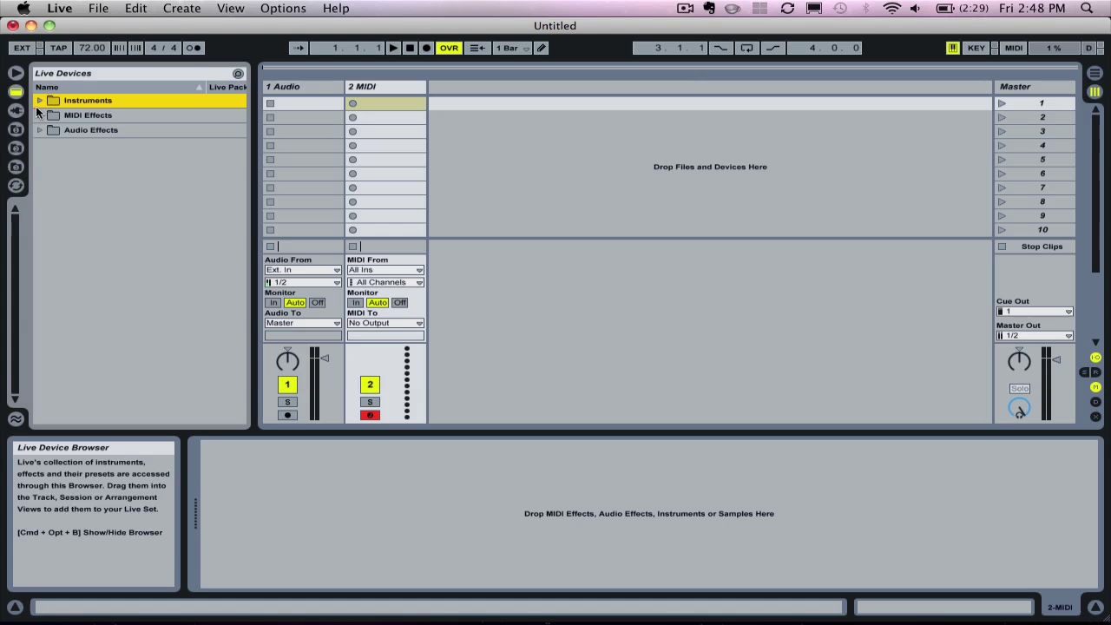
{"action": "left_click", "coordinate": [39, 99]}
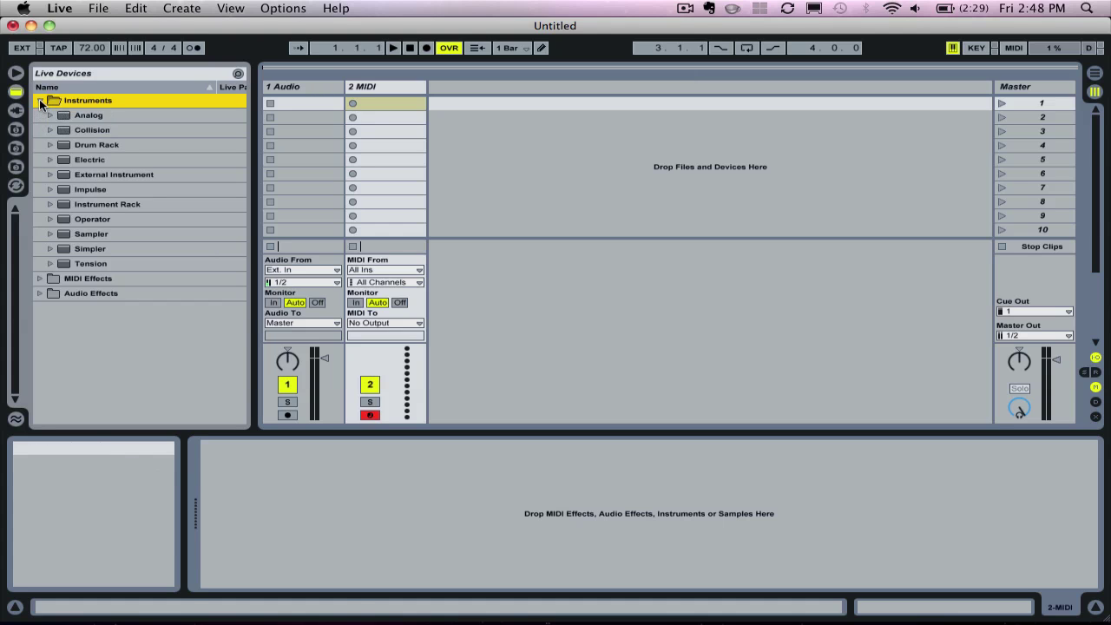
{"action": "left_click", "coordinate": [48, 202]}
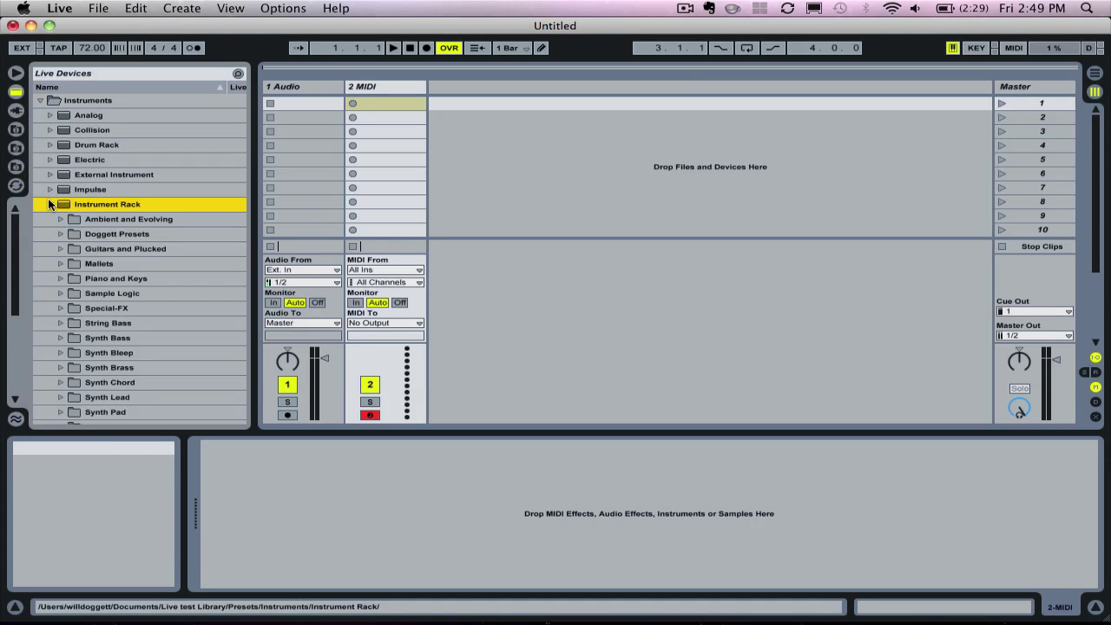
{"action": "left_click", "coordinate": [62, 277]}
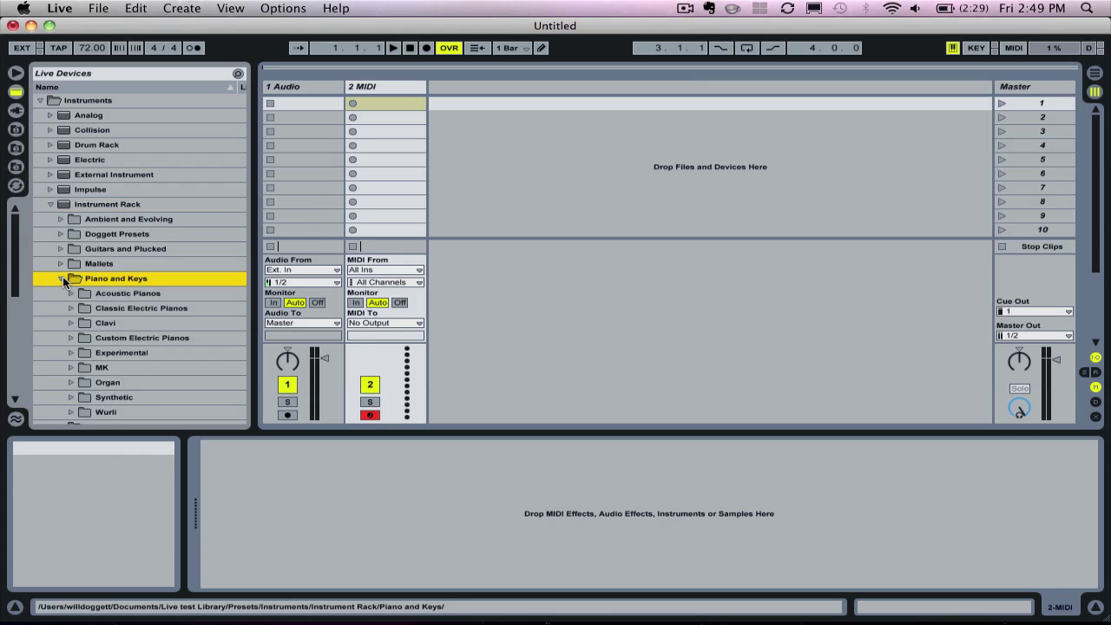
{"action": "left_click", "coordinate": [70, 278]}
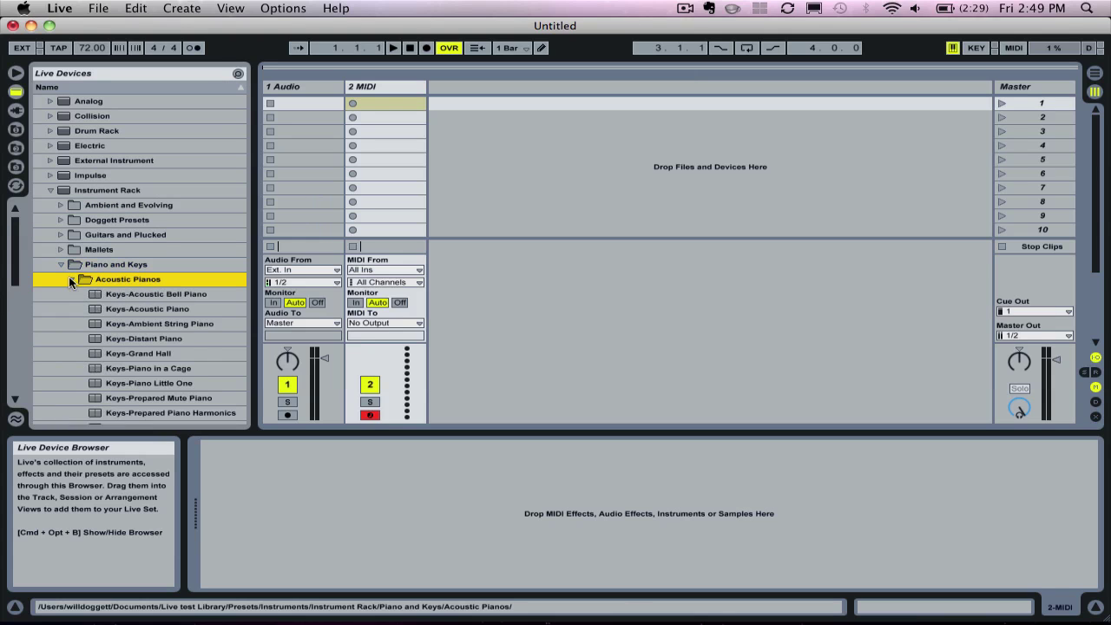
Step: Drop Keys-Grand Hall on MIDI track 2; set macros Reverb 12%, Volume 6.0 dB, Motion 37.8%
{"action": "left_click_drag", "start_coordinate": [135, 350], "coordinate": [411, 128]}
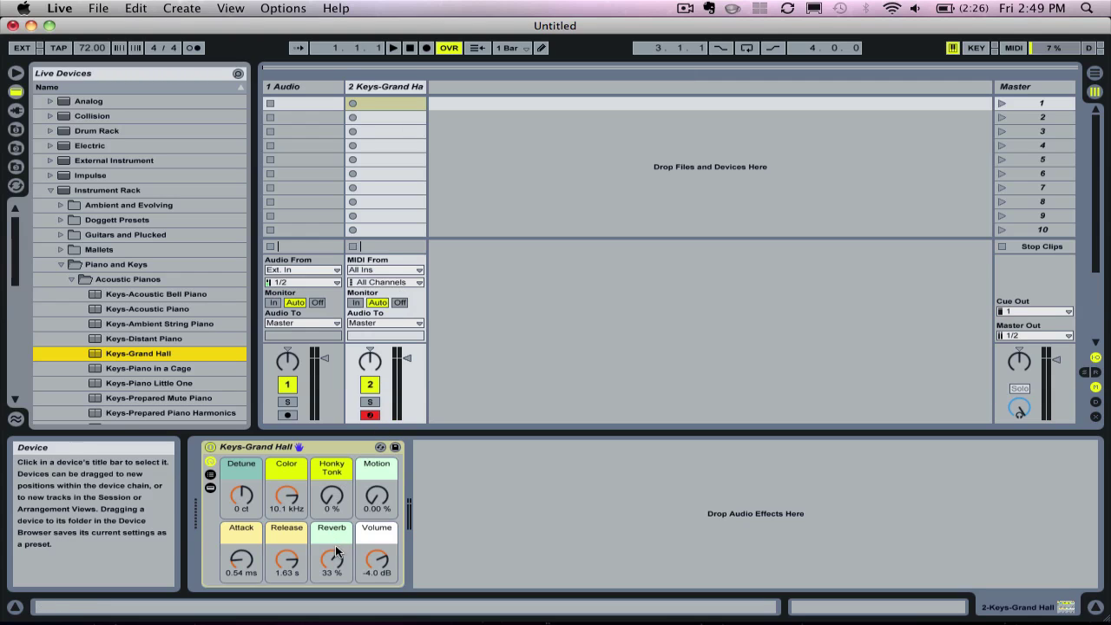
{"action": "left_click_drag", "start_coordinate": [337, 562], "coordinate": [292, 566]}
{"action": "left_click_drag", "start_coordinate": [376, 560], "coordinate": [377, 538]}
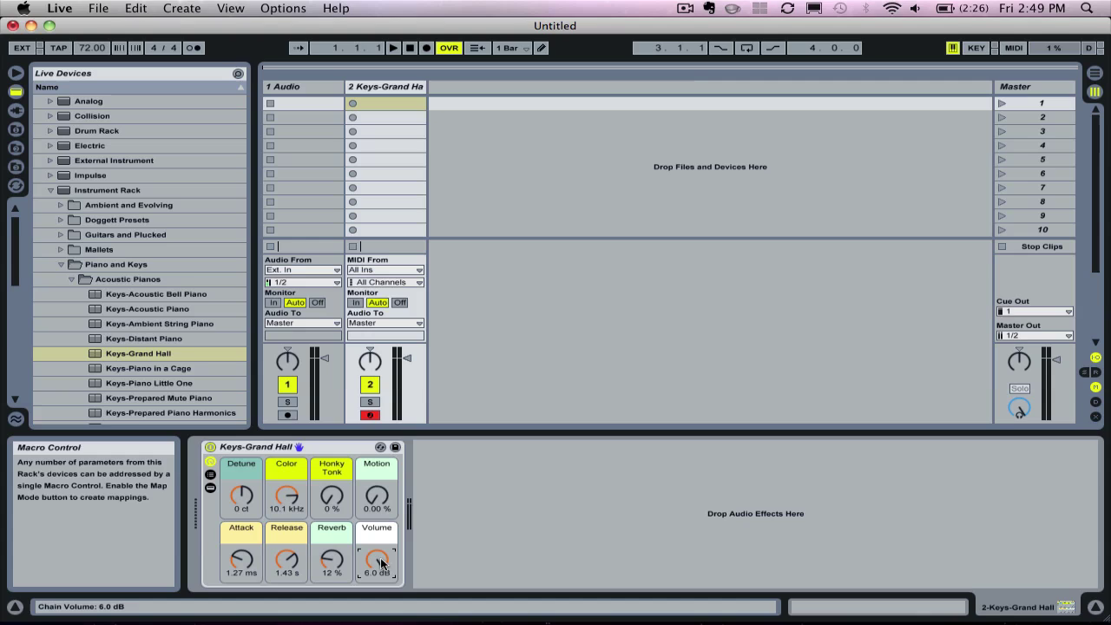
{"action": "left_click_drag", "start_coordinate": [377, 495], "coordinate": [376, 466]}
{"action": "left_click_drag", "start_coordinate": [287, 495], "coordinate": [286, 531]}
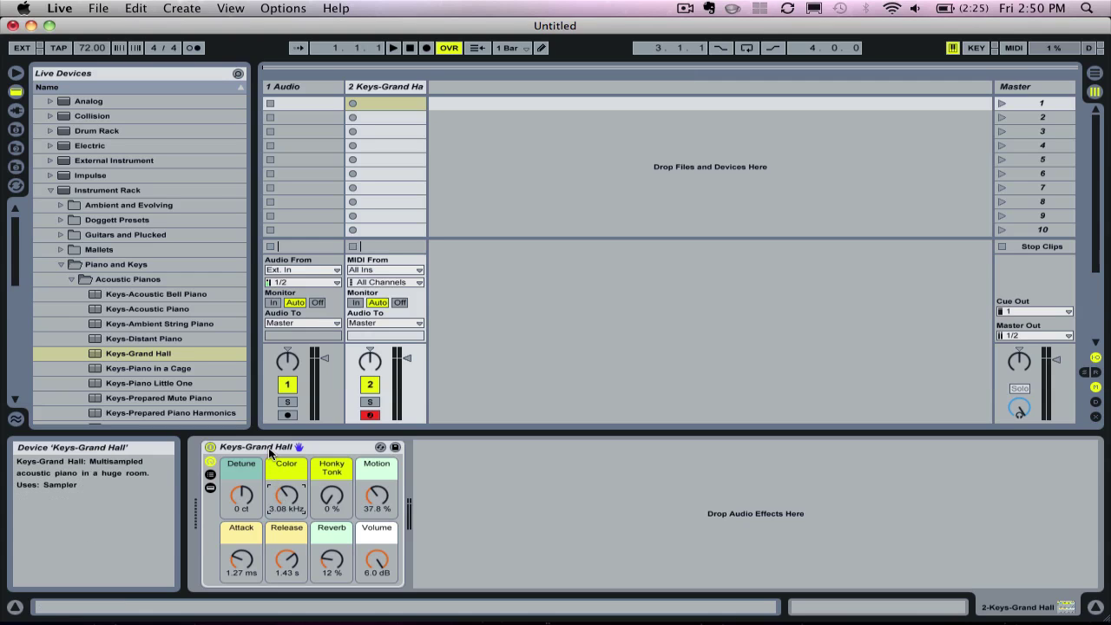
Step: Rename the Keys-Grand Hall rack device to 'Chill Piano'
{"action": "left_click", "coordinate": [270, 451]}
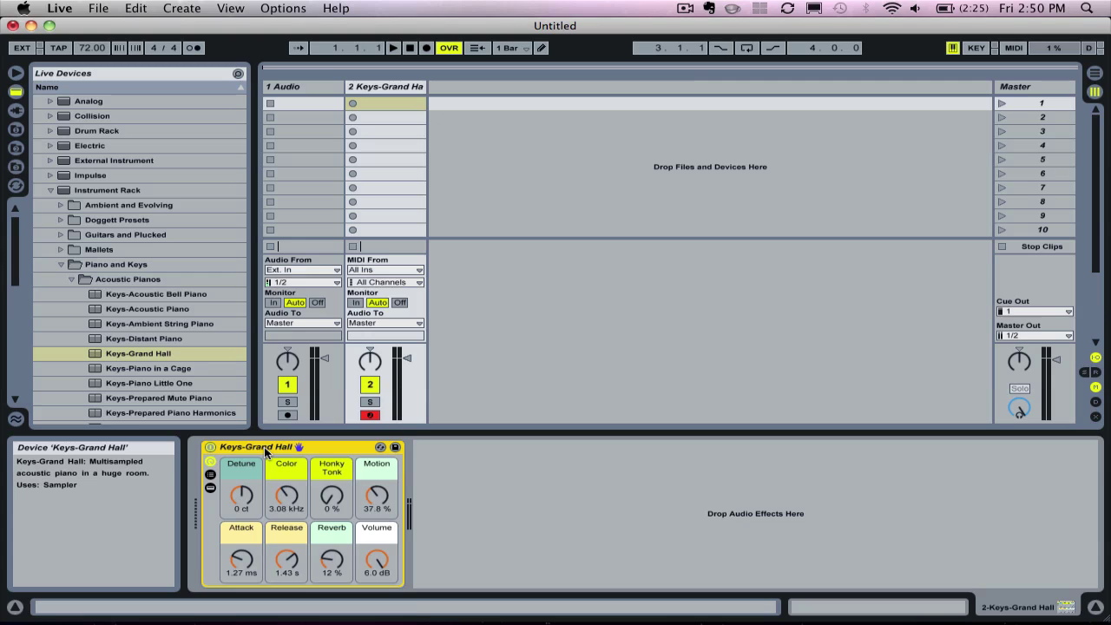
{"action": "right_click", "coordinate": [265, 451]}
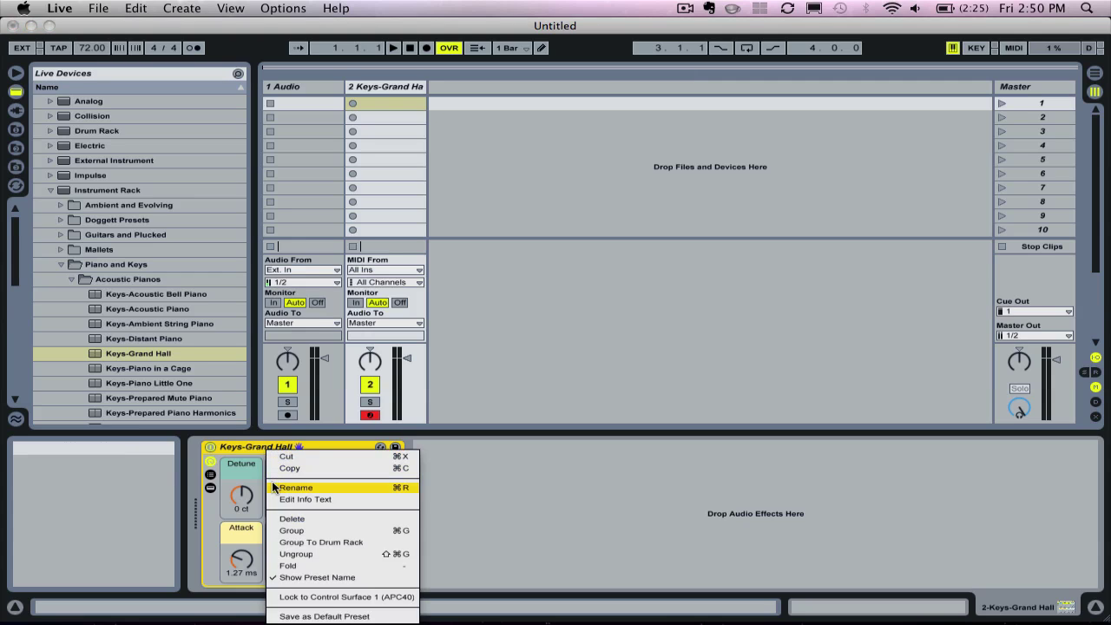
{"action": "left_click", "coordinate": [272, 481]}
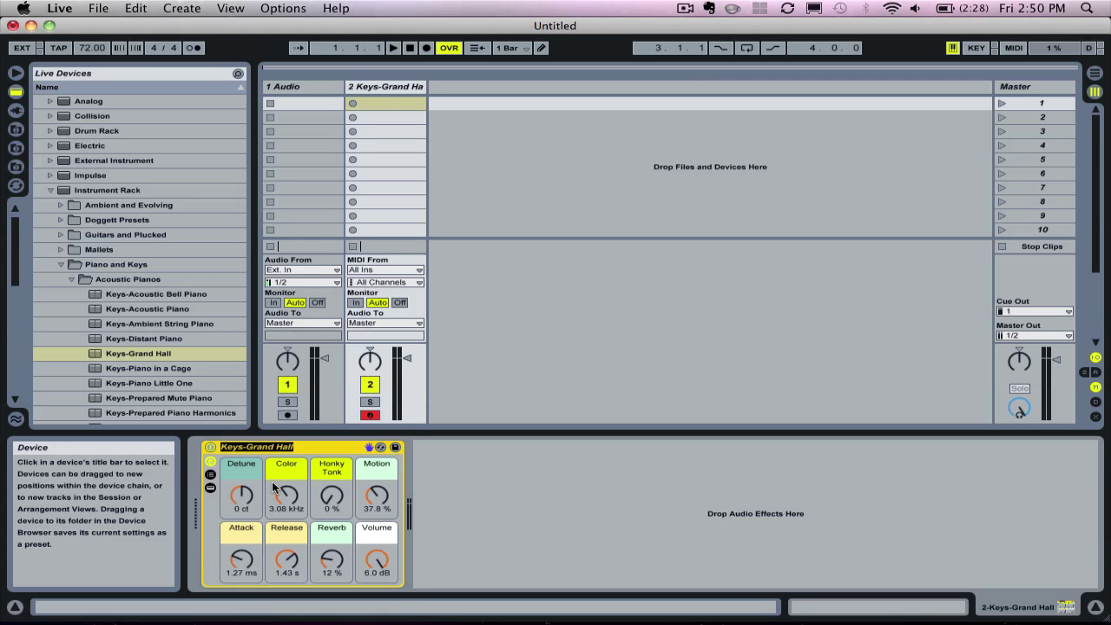
{"action": "type", "text": "C"}
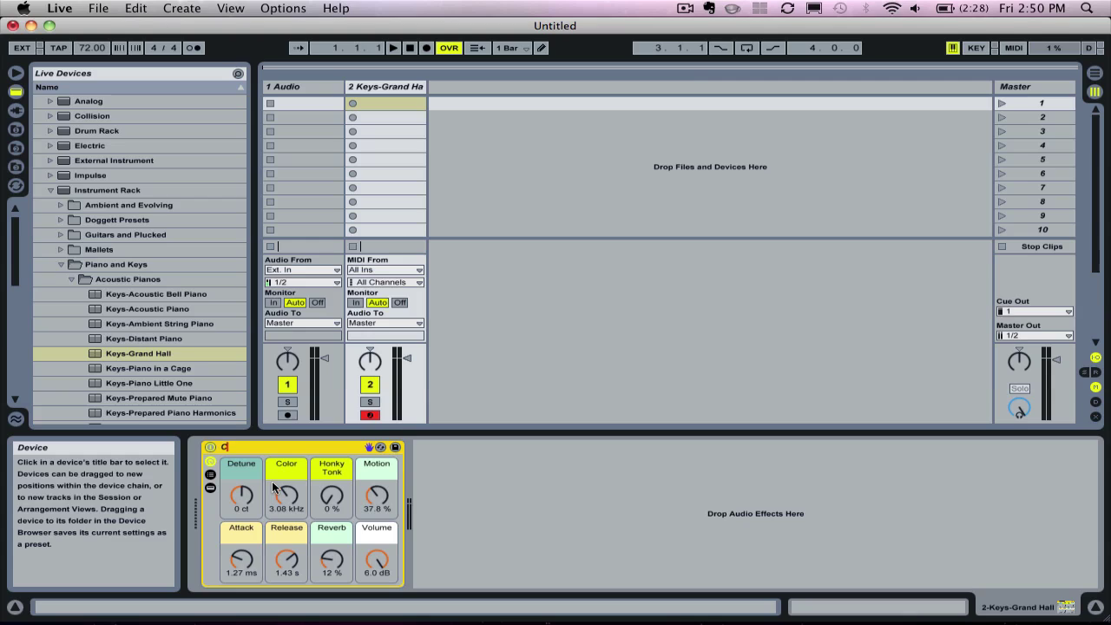
{"action": "type", "text": "hill Piano"}
{"action": "key", "text": "Return"}
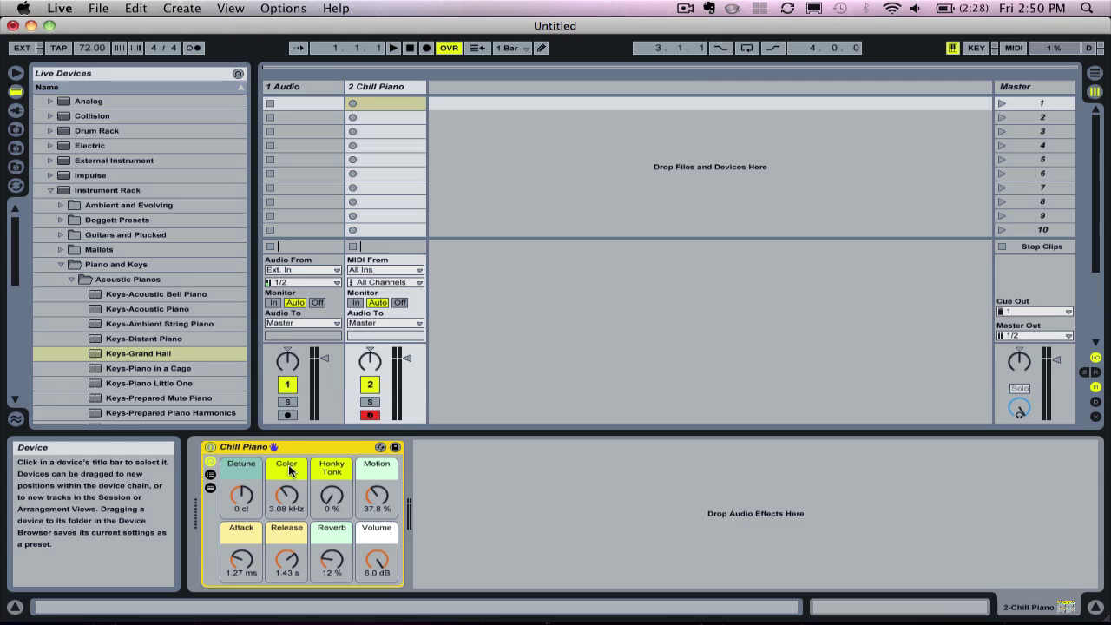
Step: Create a folder named 'Favorites' inside the Instrument Rack presets
{"action": "left_click", "coordinate": [59, 264]}
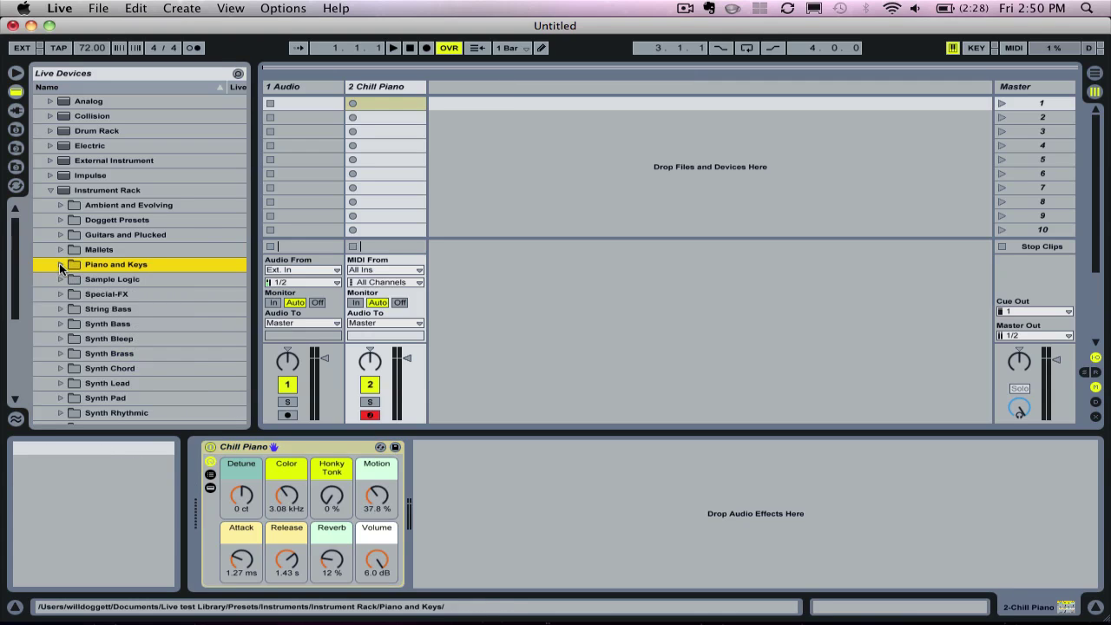
{"action": "left_click", "coordinate": [78, 190]}
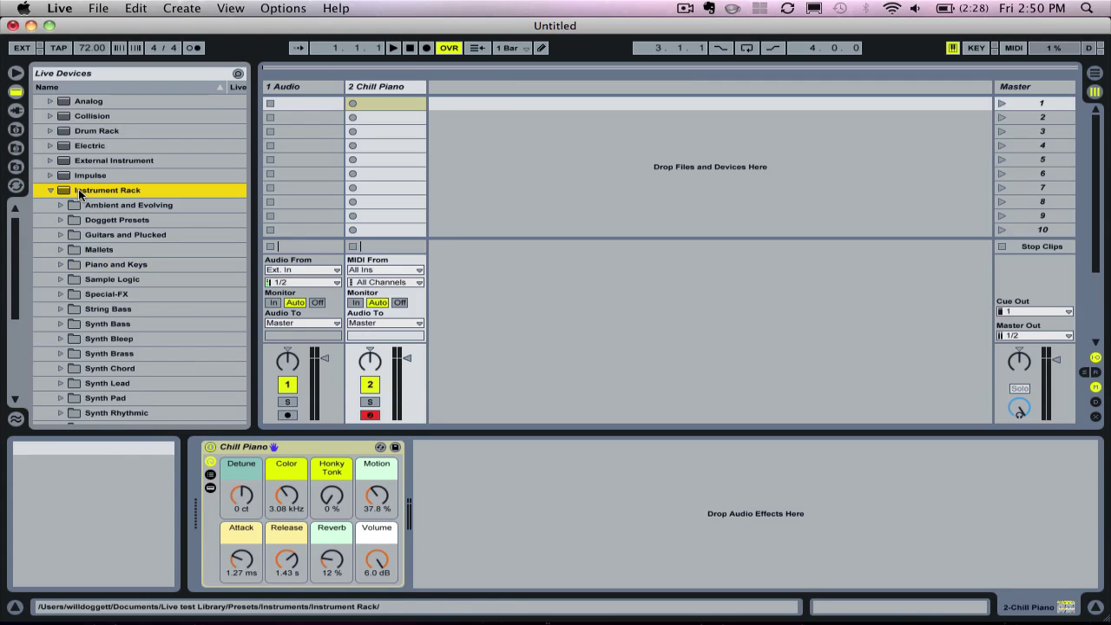
{"action": "right_click", "coordinate": [78, 192]}
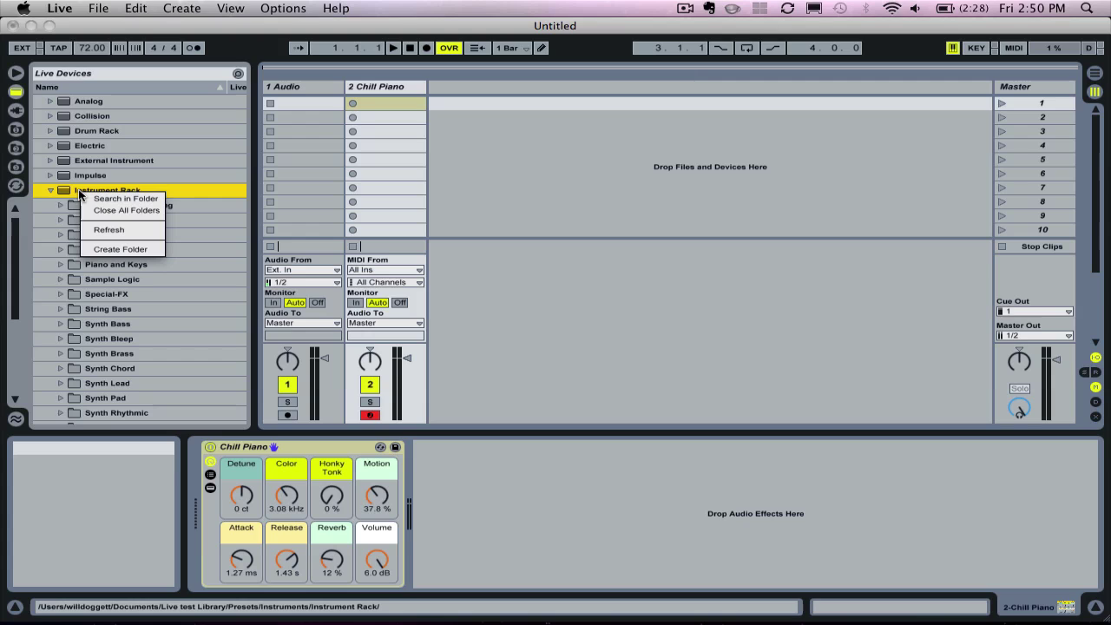
{"action": "left_click", "coordinate": [129, 249]}
{"action": "type", "text": "Favo"}
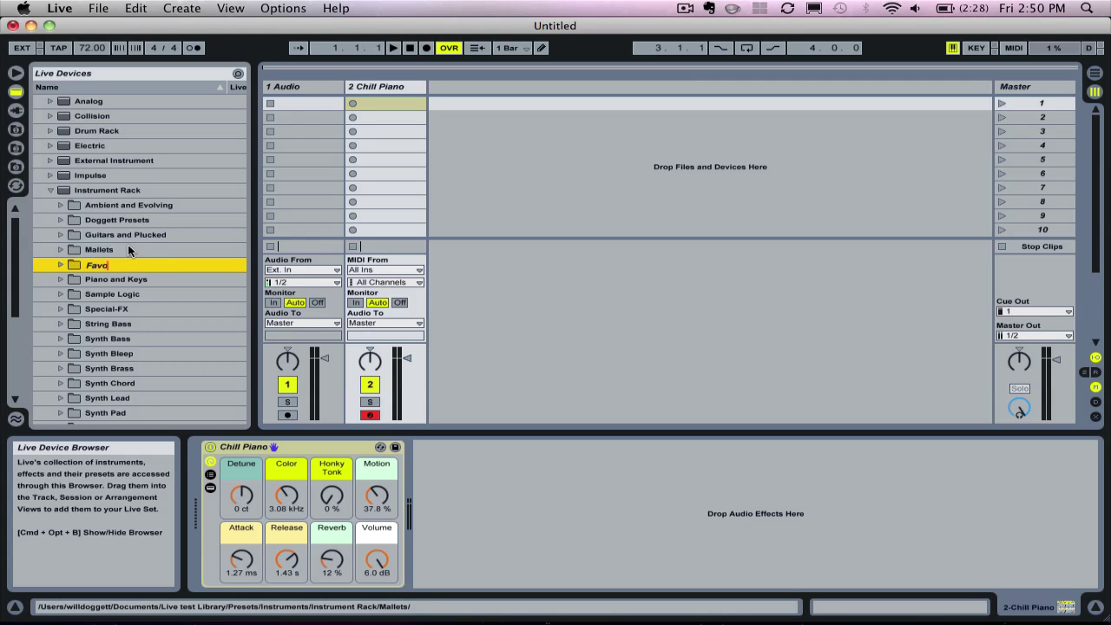
{"action": "type", "text": "rites"}
{"action": "key", "text": "Return"}
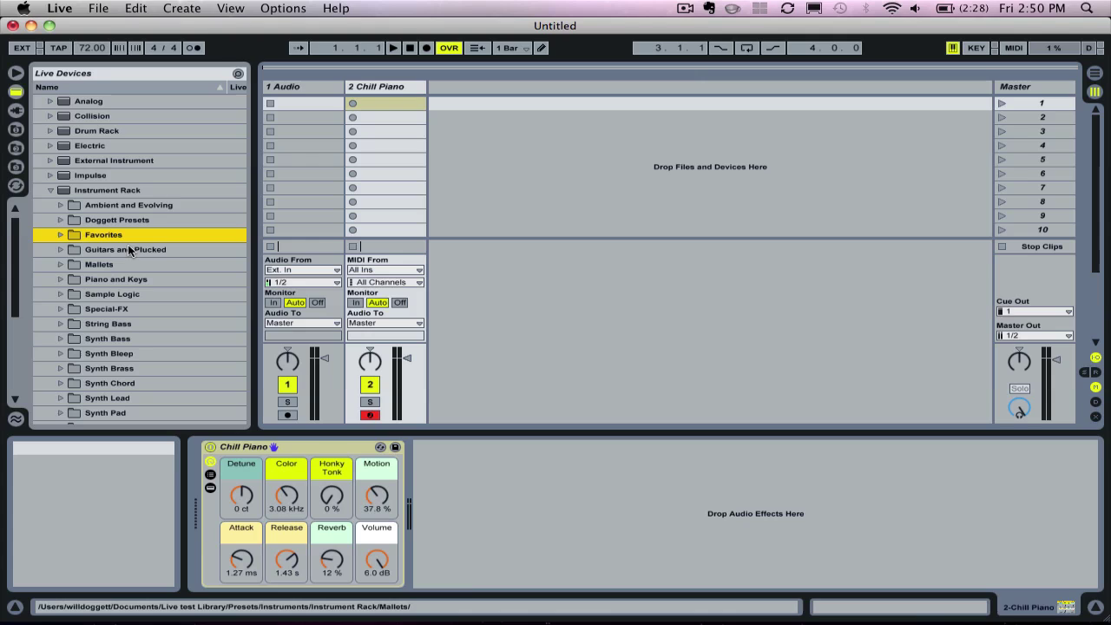
Step: Add a 'Piano' subfolder inside Favorites and select it
{"action": "left_click", "coordinate": [60, 234]}
{"action": "right_click", "coordinate": [84, 241]}
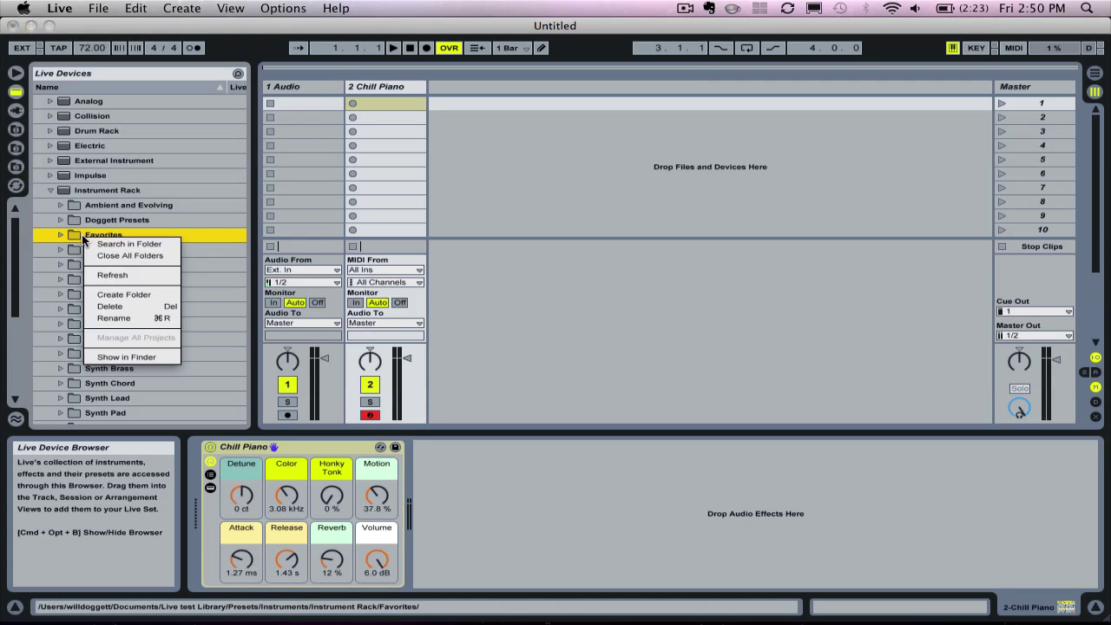
{"action": "left_click", "coordinate": [103, 294]}
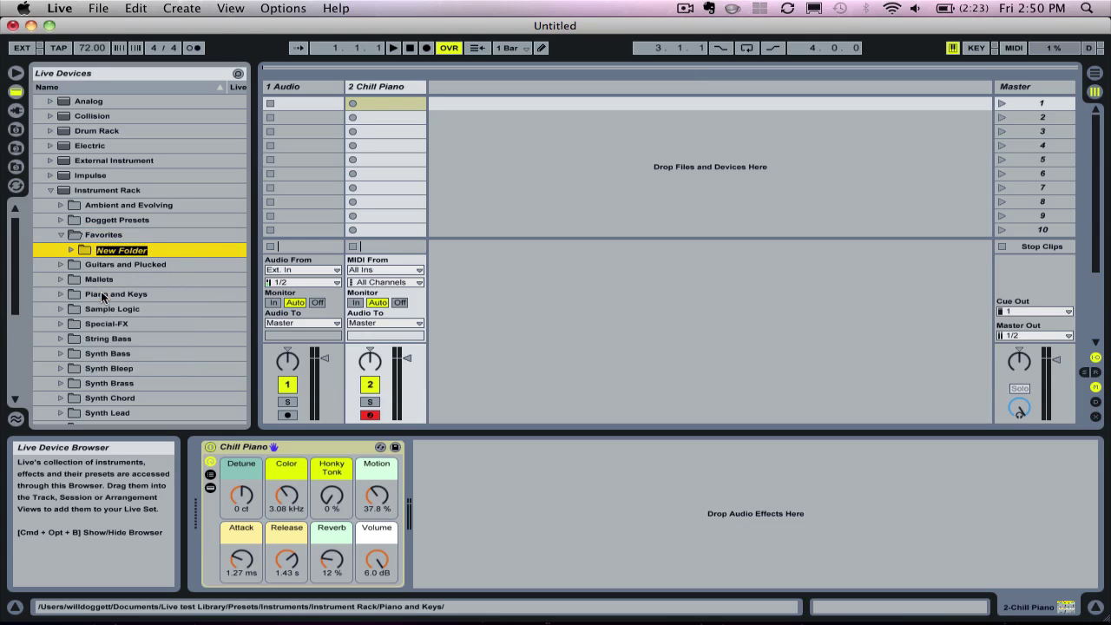
{"action": "type", "text": "Piano"}
{"action": "key", "text": "Return"}
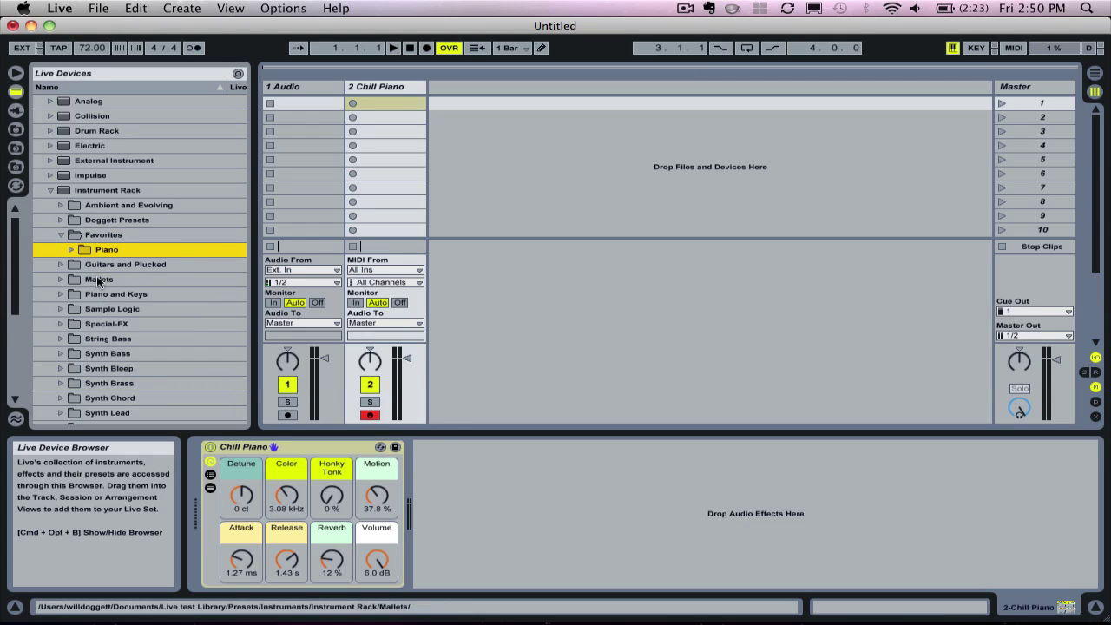
{"action": "left_click", "coordinate": [61, 234]}
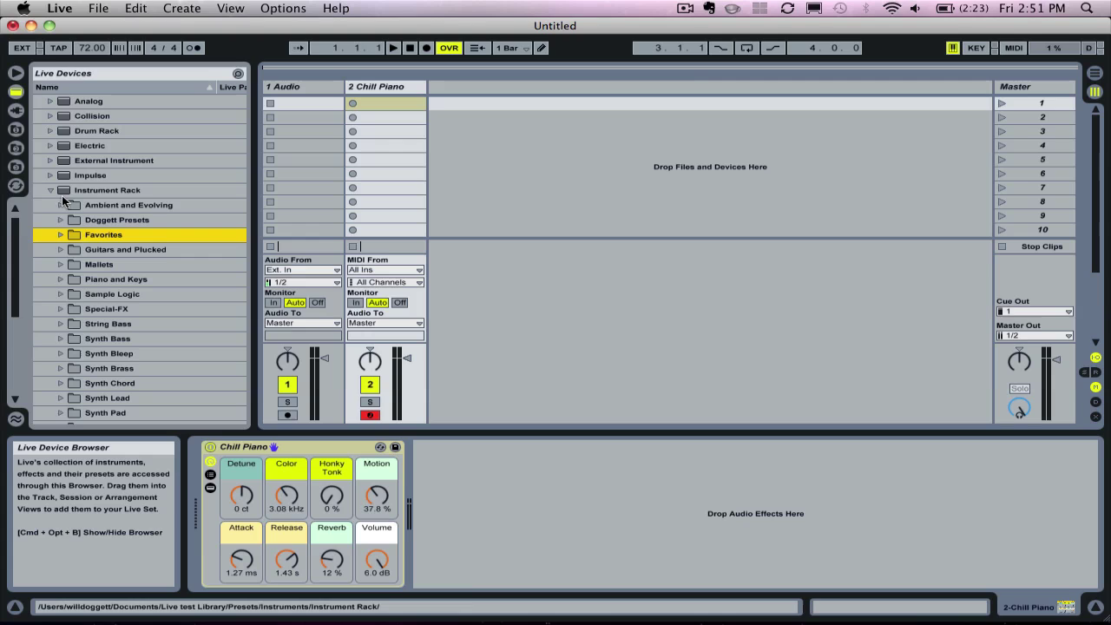
{"action": "left_click", "coordinate": [60, 235]}
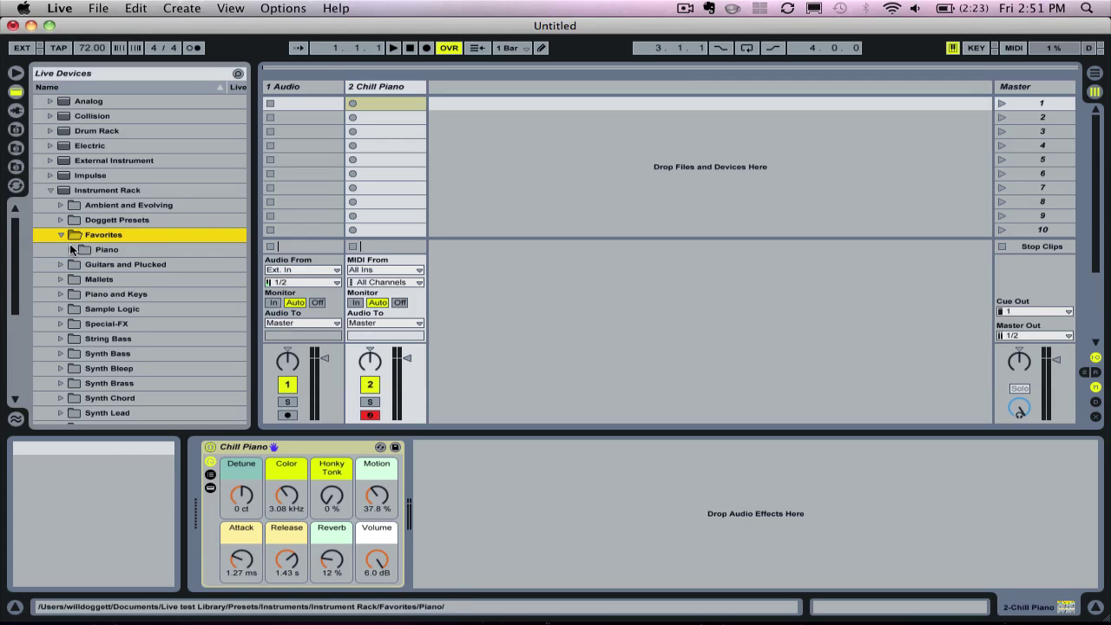
{"action": "left_click", "coordinate": [71, 251]}
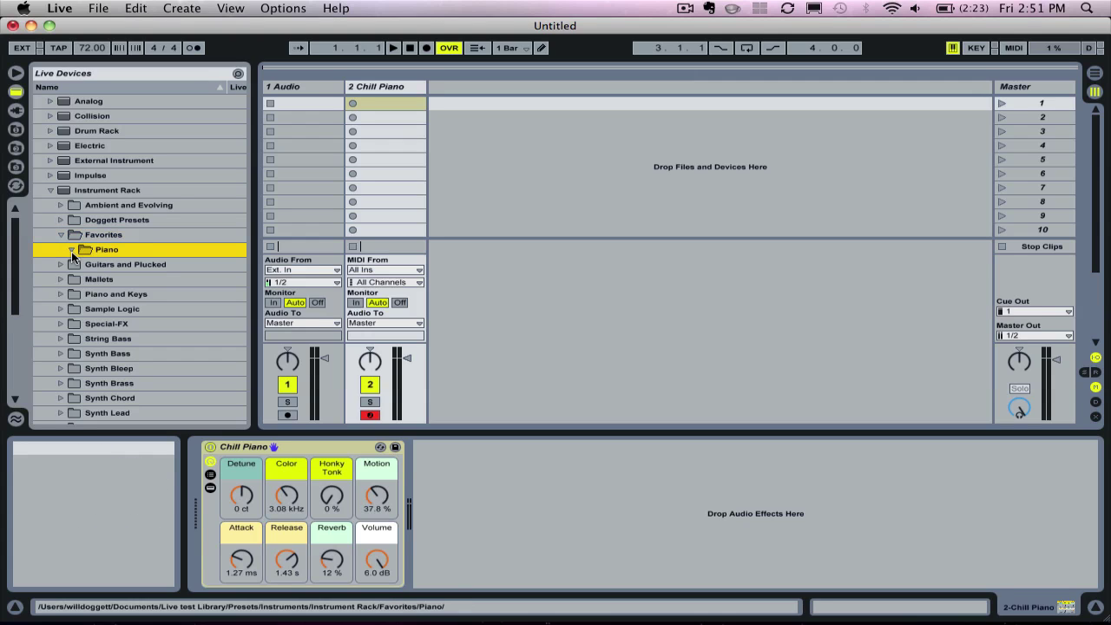
Step: Save the Chill Piano device as a preset and move it into Favorites > Piano
{"action": "left_click", "coordinate": [309, 450]}
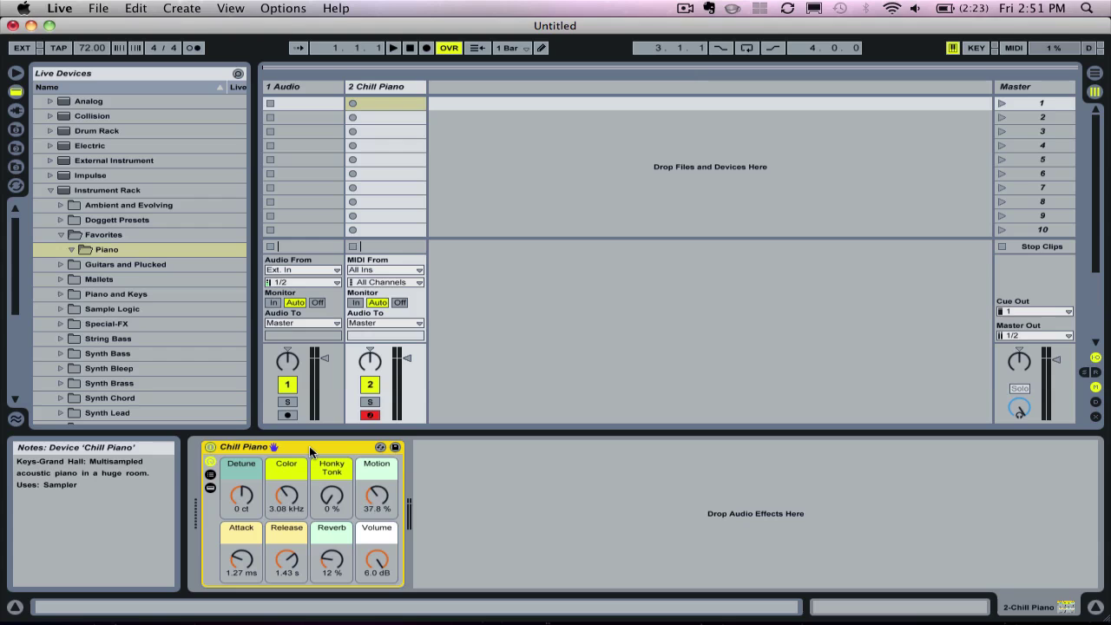
{"action": "left_click", "coordinate": [396, 447]}
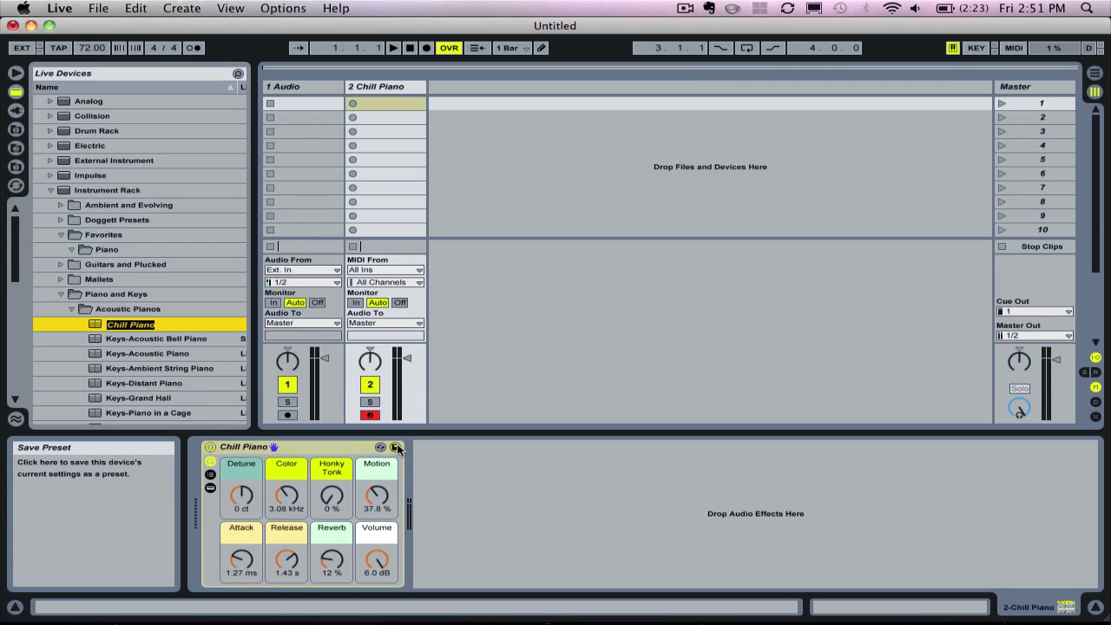
{"action": "key", "text": "Return"}
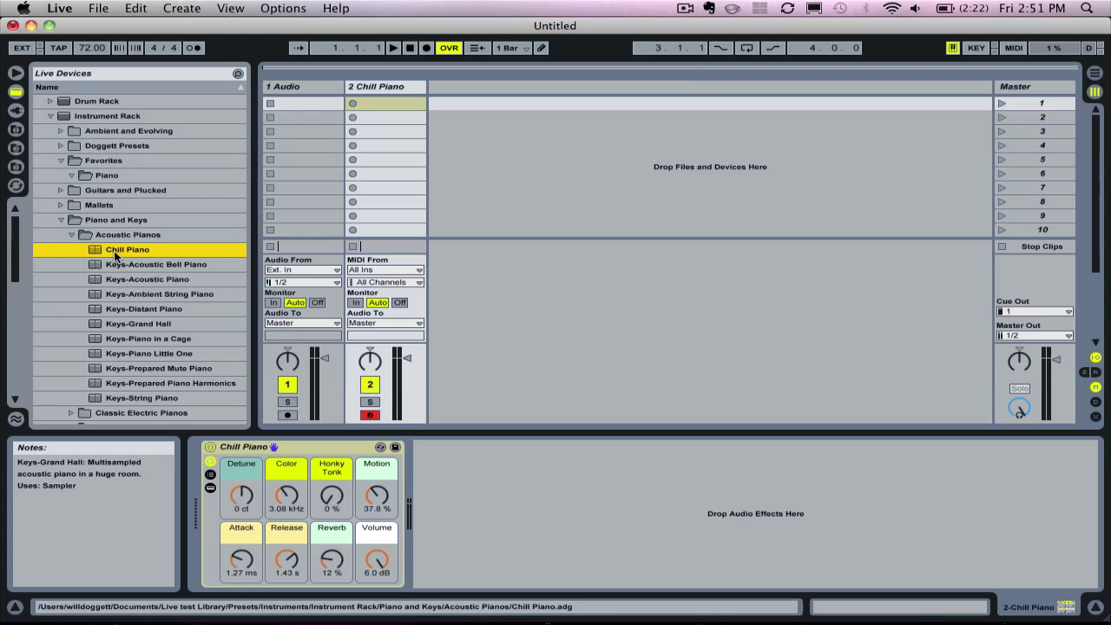
{"action": "left_click_drag", "start_coordinate": [115, 254], "coordinate": [102, 178]}
Step: Load the Chill Piano preset from Favorites > Piano onto a new MIDI track 3
{"action": "left_click", "coordinate": [62, 160]}
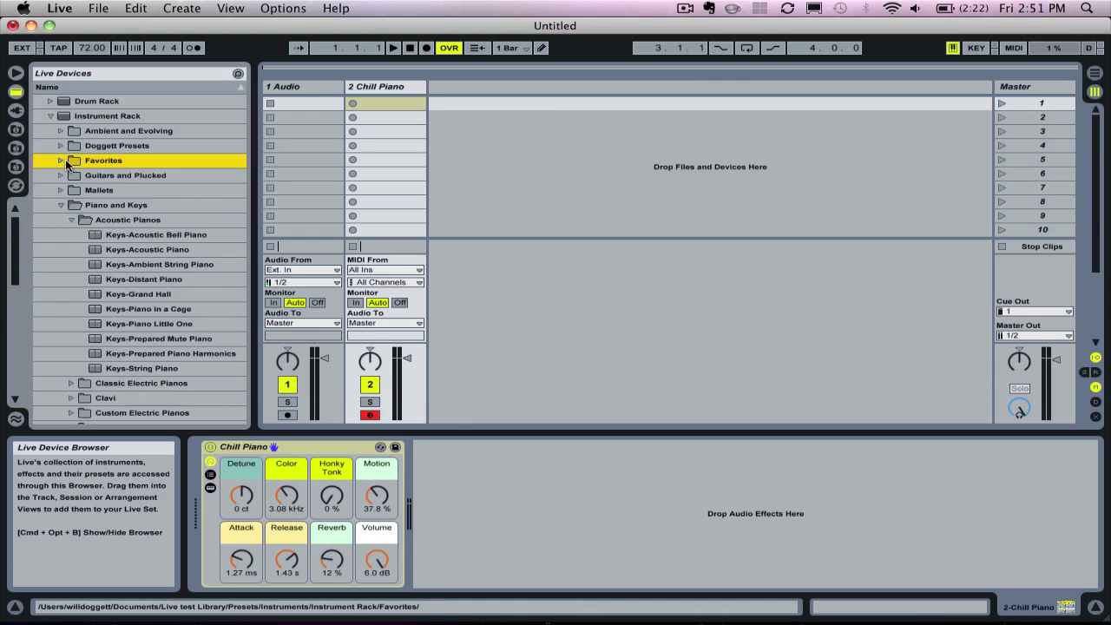
{"action": "left_click", "coordinate": [61, 205]}
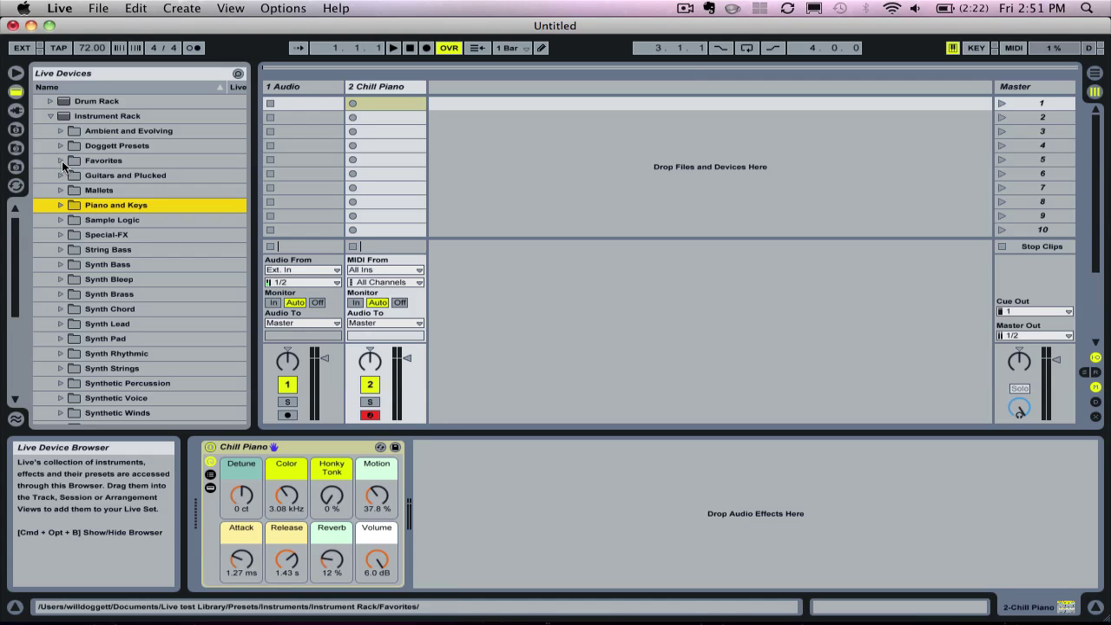
{"action": "left_click", "coordinate": [61, 160]}
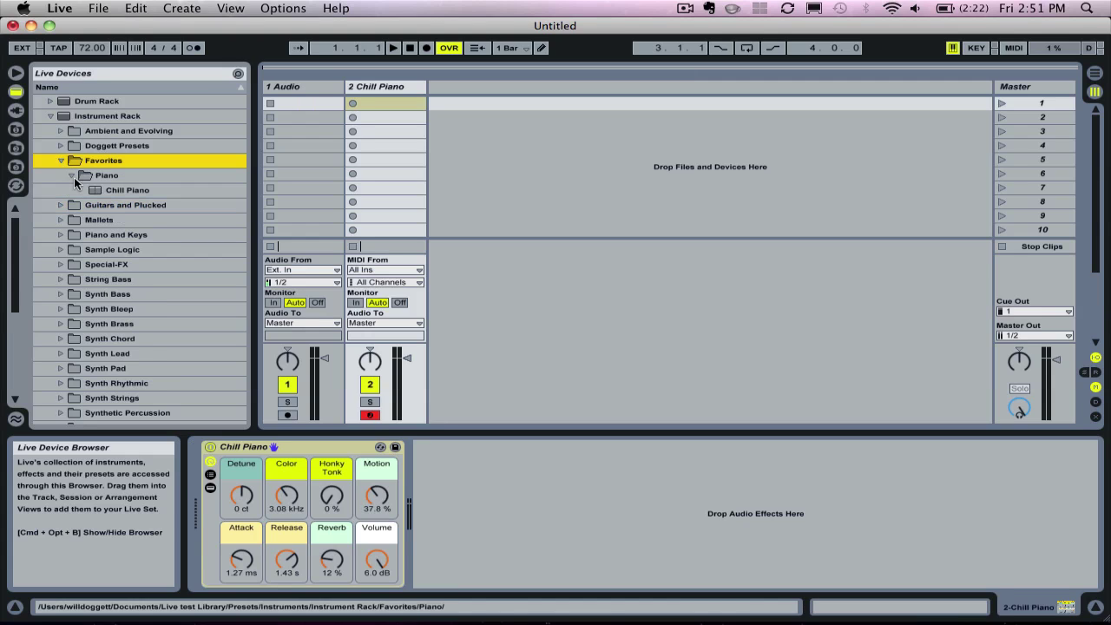
{"action": "left_click", "coordinate": [73, 175]}
{"action": "left_click", "coordinate": [72, 175]}
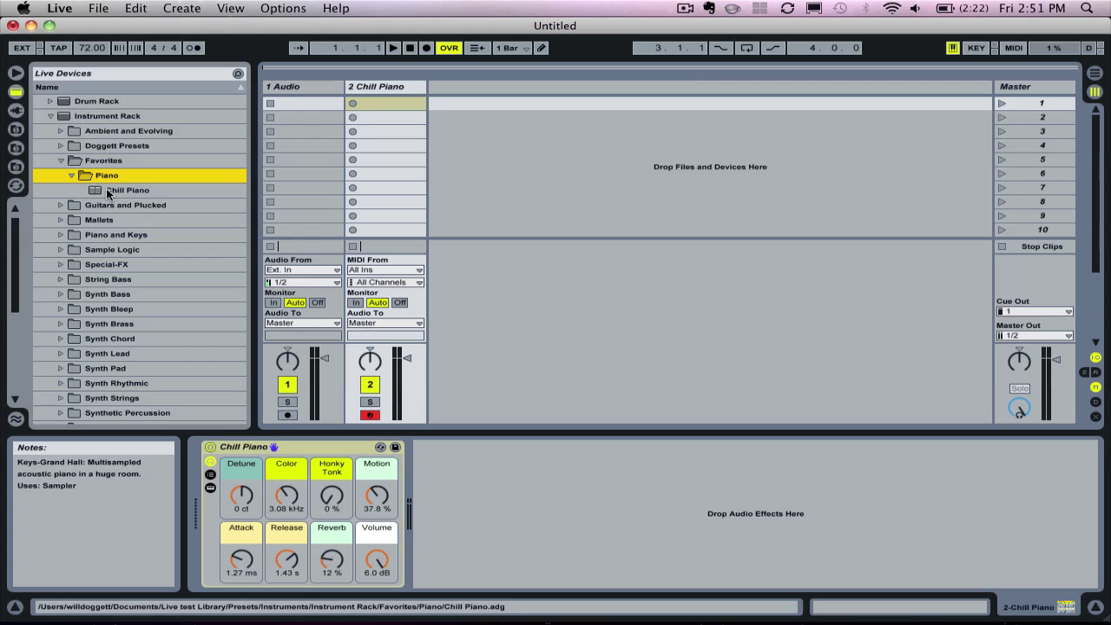
{"action": "left_click_drag", "start_coordinate": [127, 193], "coordinate": [483, 174]}
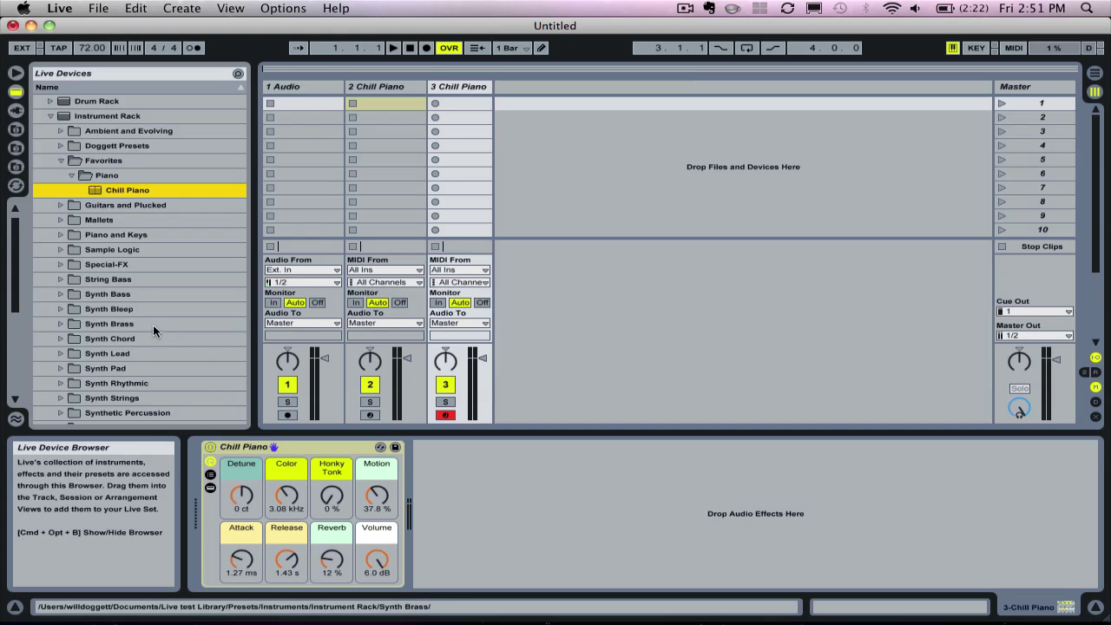
Step: Create a 'Favorite Drum Racks' folder inside the Drum Rack presets
{"action": "scroll", "coordinate": [153, 325], "scroll_direction": "up", "scroll_amount": 1}
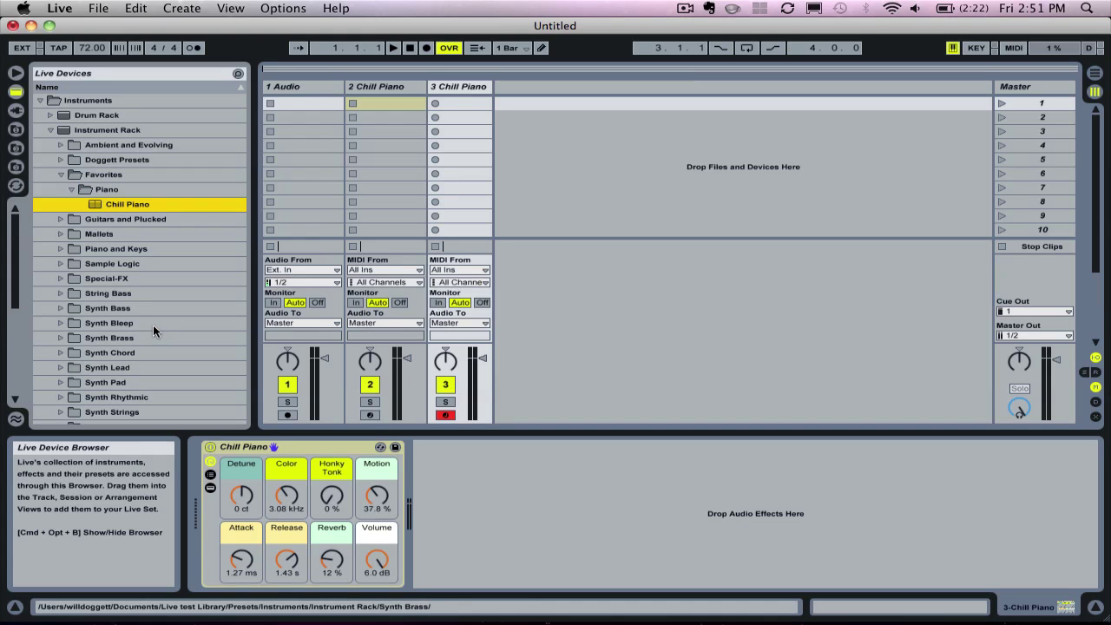
{"action": "left_click", "coordinate": [62, 174]}
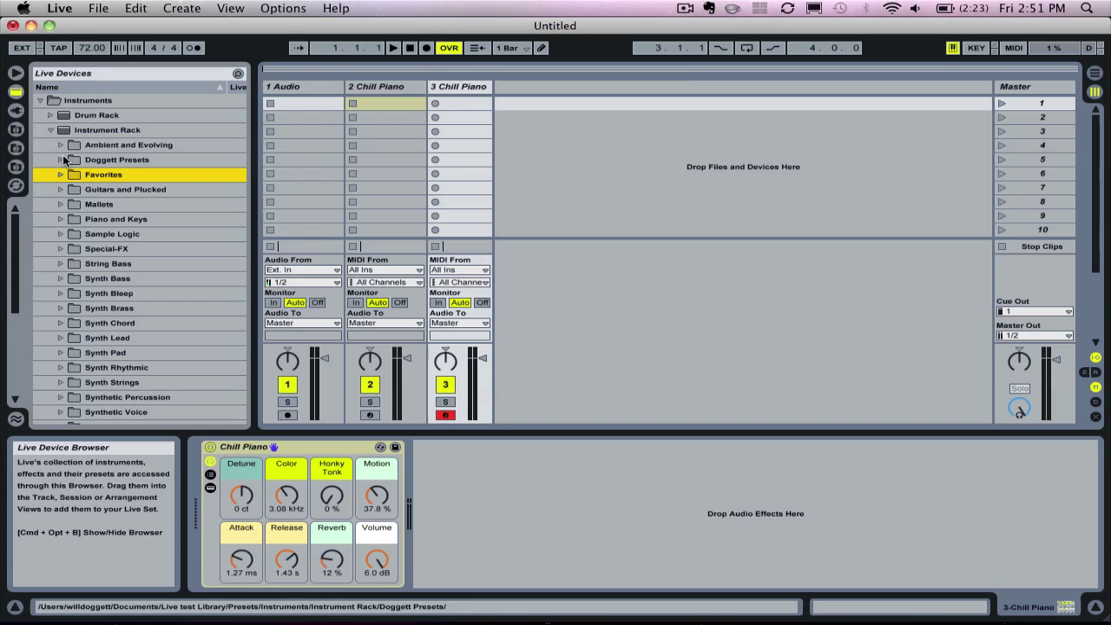
{"action": "left_click", "coordinate": [49, 130]}
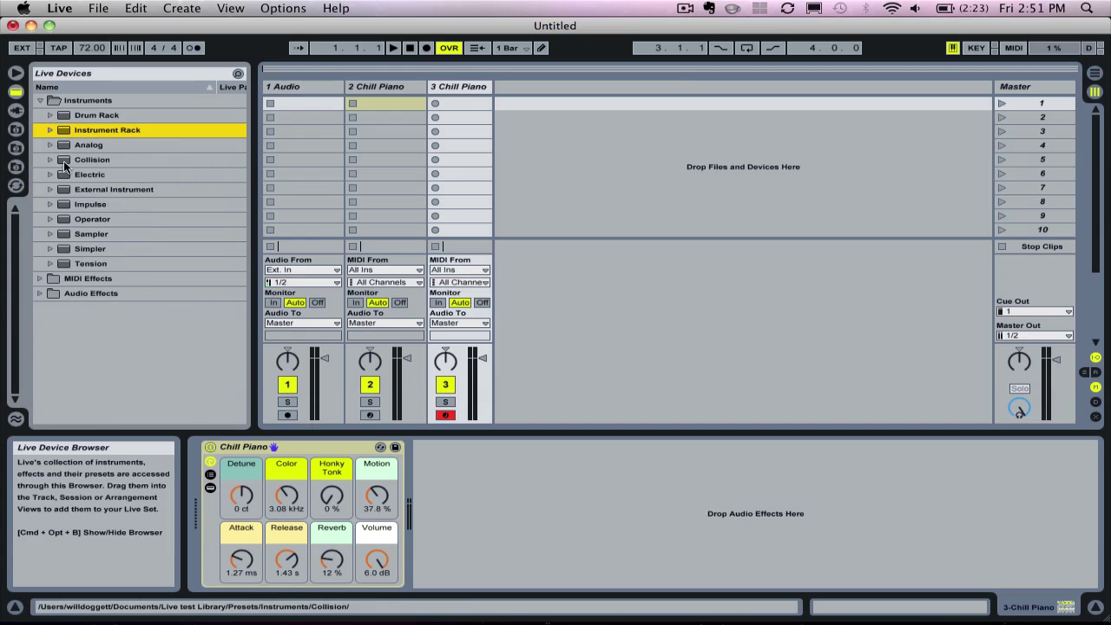
{"action": "left_click", "coordinate": [49, 116]}
{"action": "right_click", "coordinate": [80, 116]}
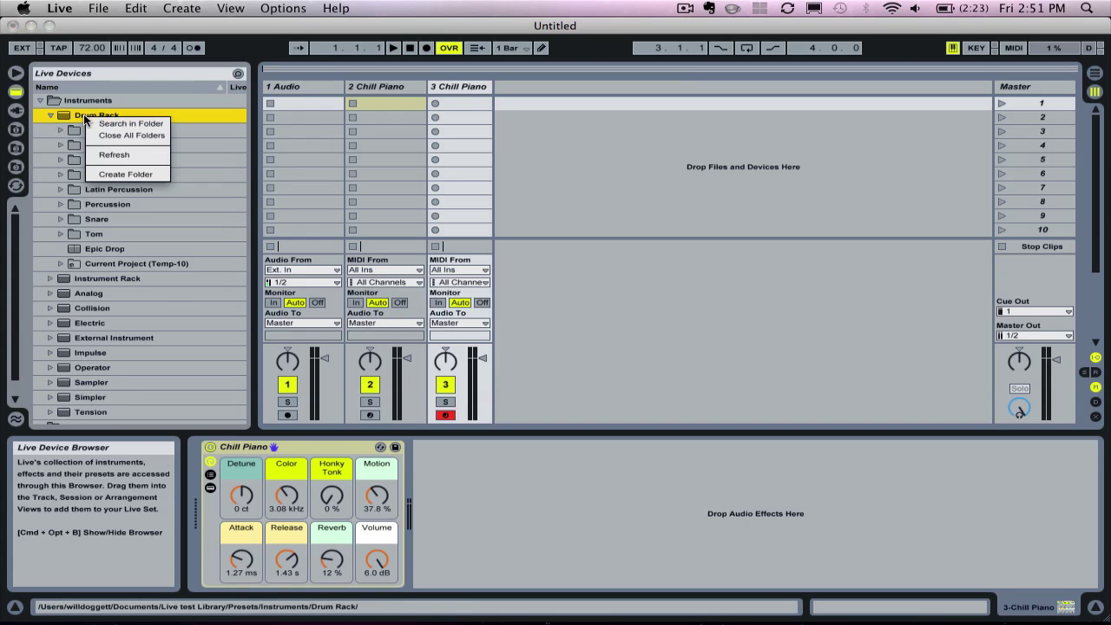
{"action": "left_click", "coordinate": [107, 173]}
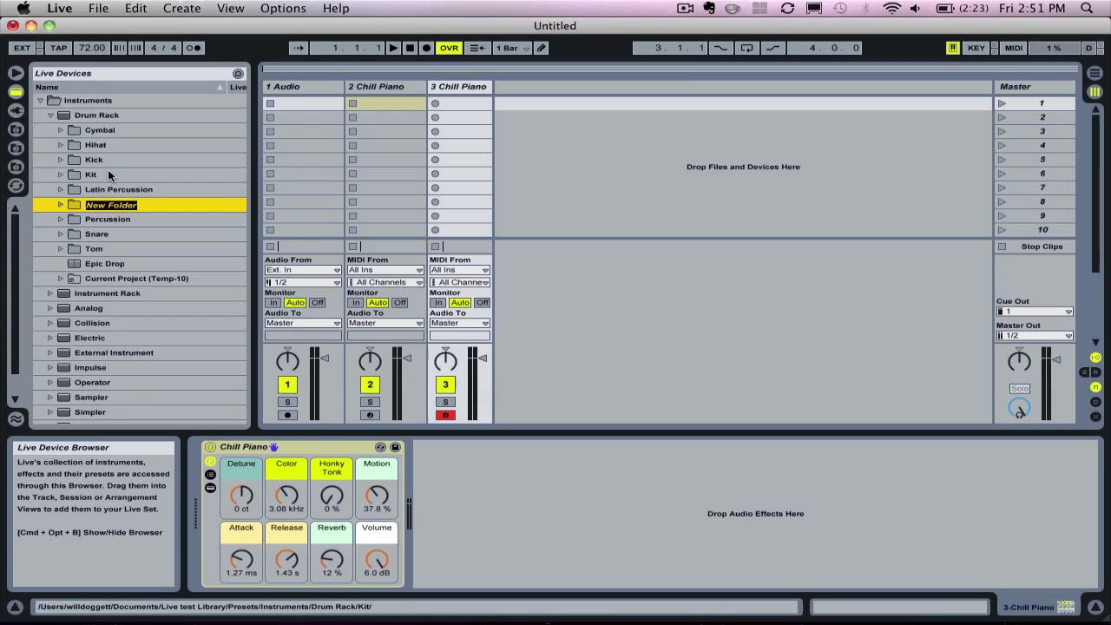
{"action": "type", "text": "Favorite Drum Racks"}
{"action": "key", "text": "Return"}
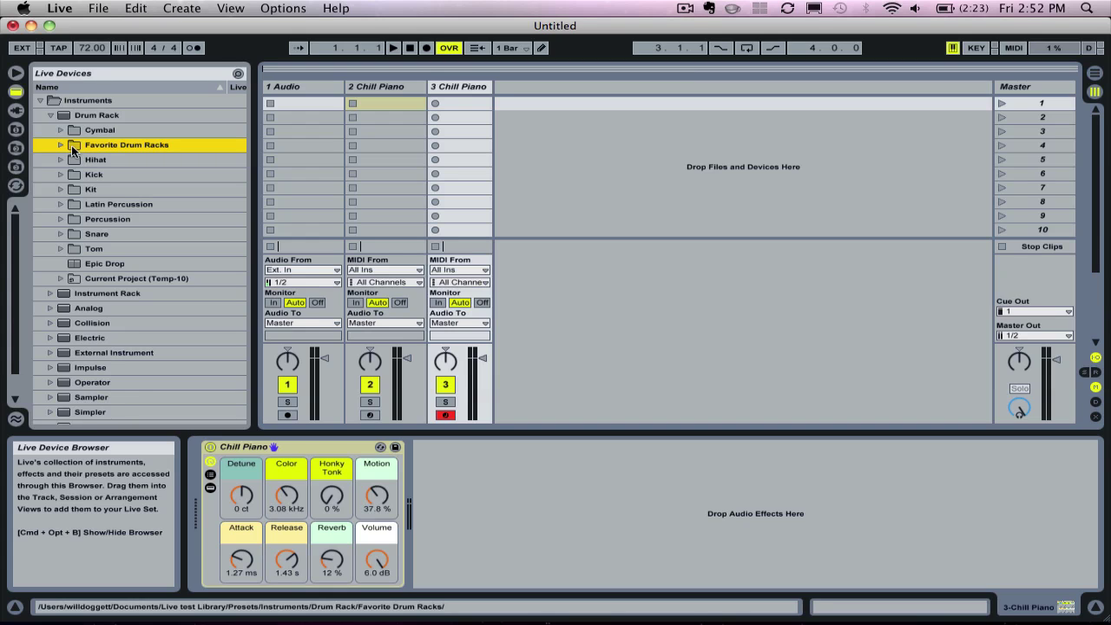
Step: Create a 'Favorites' folder inside Audio Effects > Auto Filter, then collapse Auto Filter
{"action": "left_click", "coordinate": [50, 115]}
{"action": "left_click", "coordinate": [39, 101]}
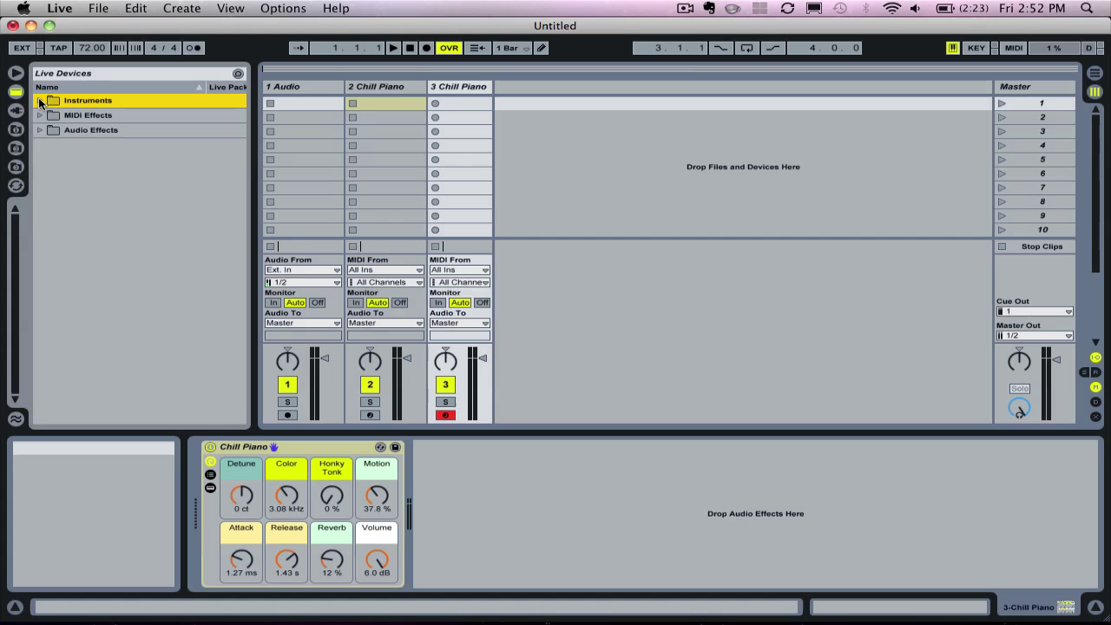
{"action": "left_click", "coordinate": [40, 130]}
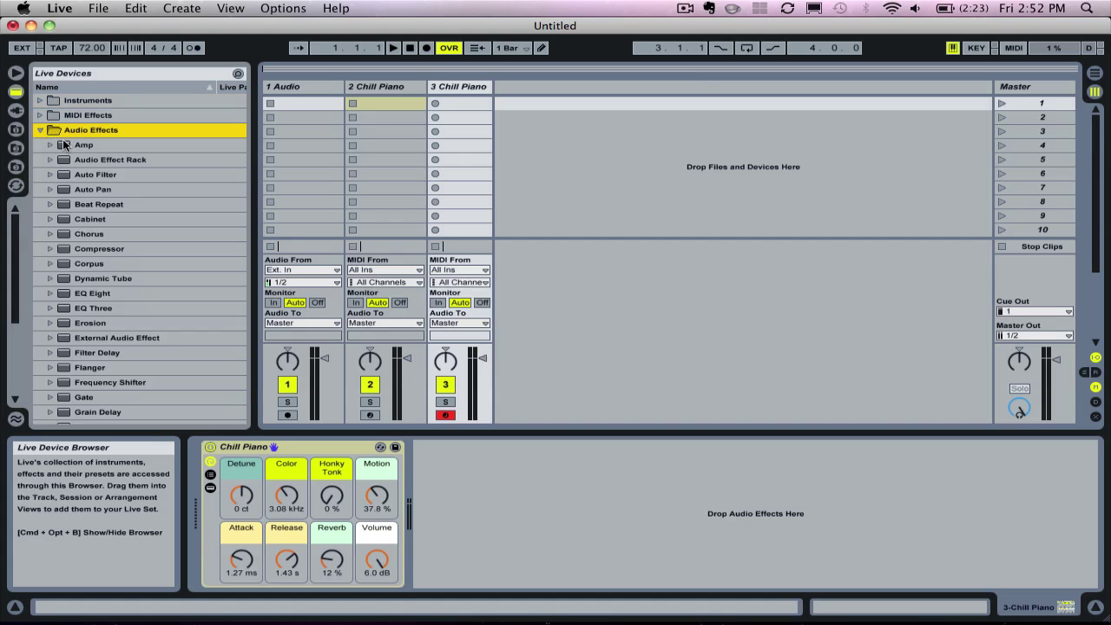
{"action": "left_click", "coordinate": [95, 178]}
{"action": "right_click", "coordinate": [95, 173]}
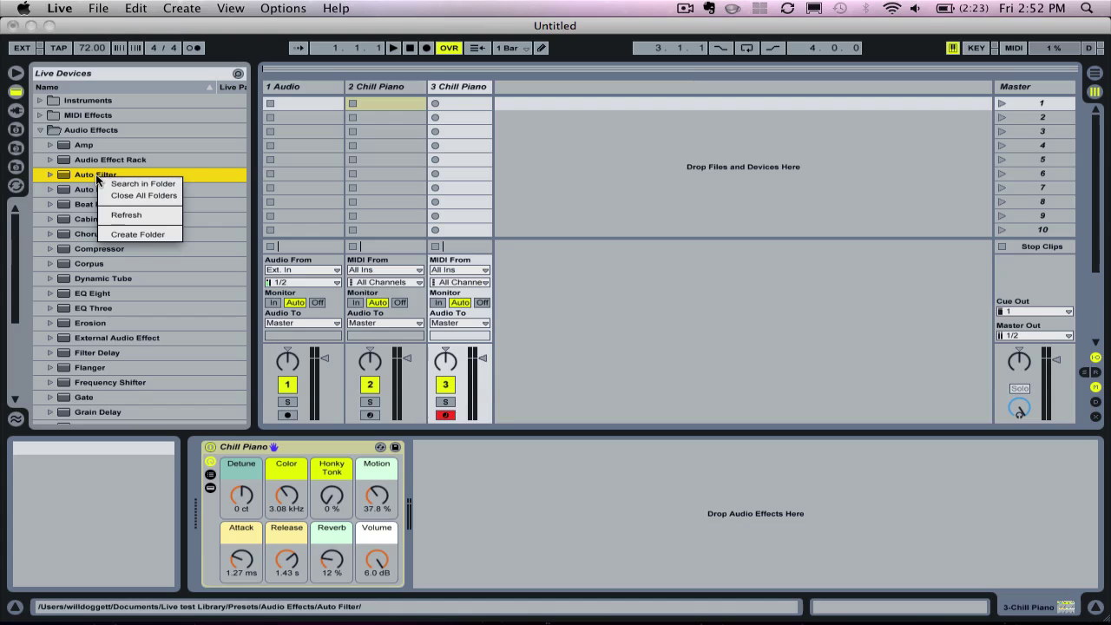
{"action": "left_click", "coordinate": [124, 233]}
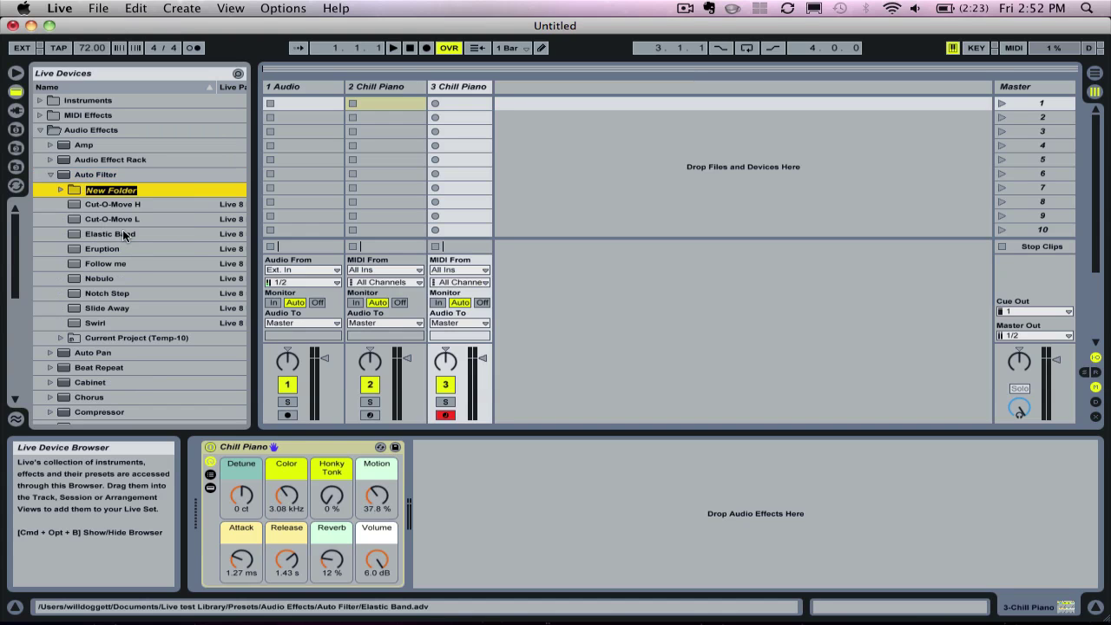
{"action": "type", "text": "FAv"}
{"action": "key", "text": "BackSpace"}
{"action": "key", "text": "BackSpace"}
{"action": "type", "text": "avorites"}
{"action": "key", "text": "Return"}
{"action": "left_click", "coordinate": [61, 189]}
{"action": "left_click", "coordinate": [61, 189]}
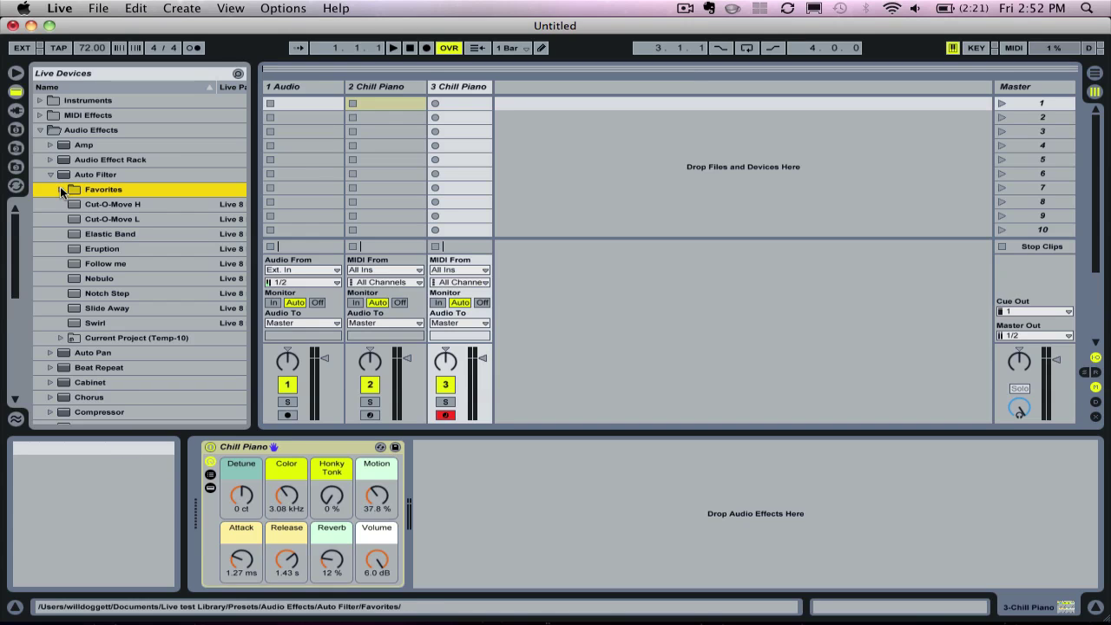
{"action": "left_click", "coordinate": [51, 174]}
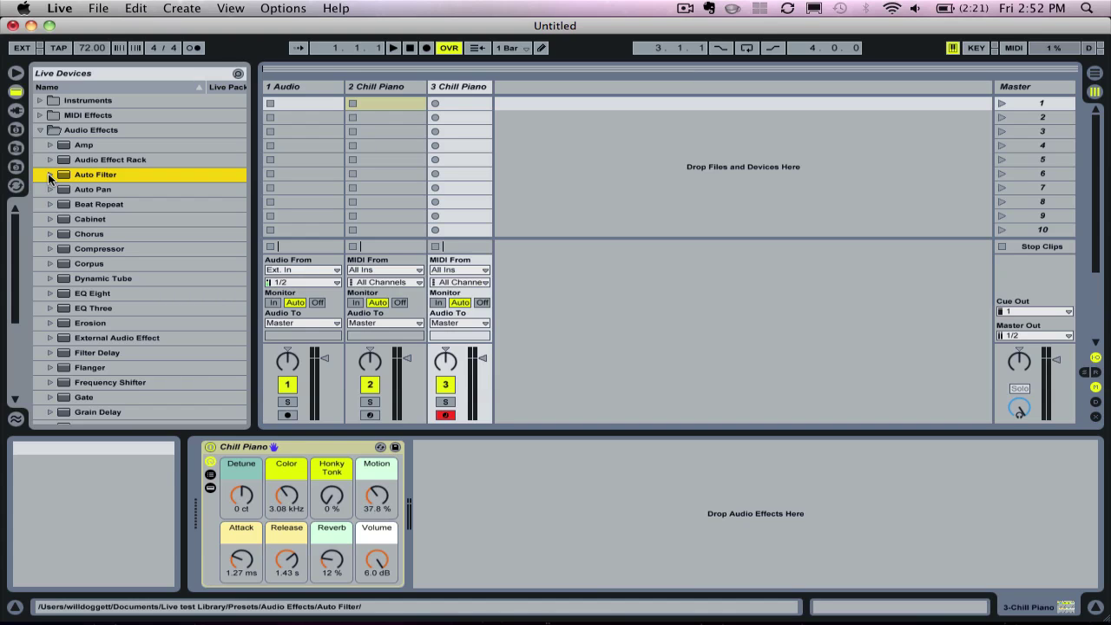
Step: Collapse the Audio Effects folder in the browser
{"action": "left_click", "coordinate": [39, 131]}
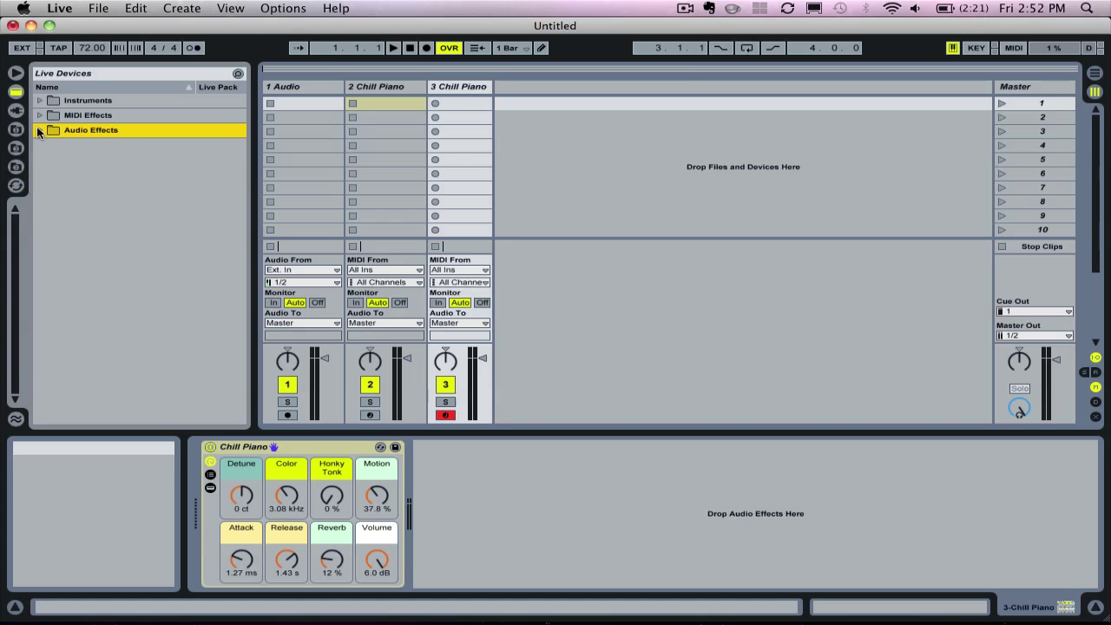